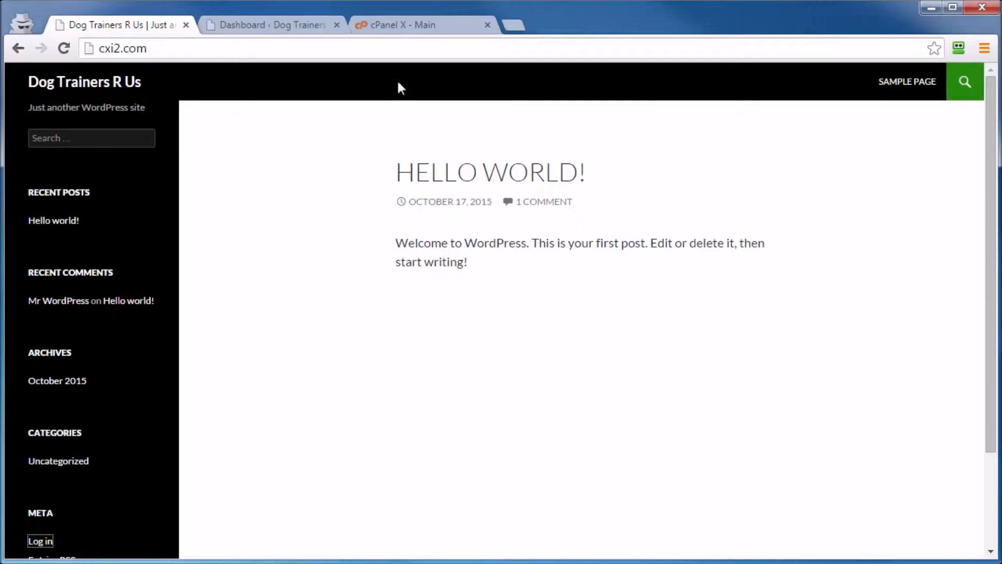
Step: Switch to cPanel and open phpMyAdmin from the Databases section
click(391, 26)
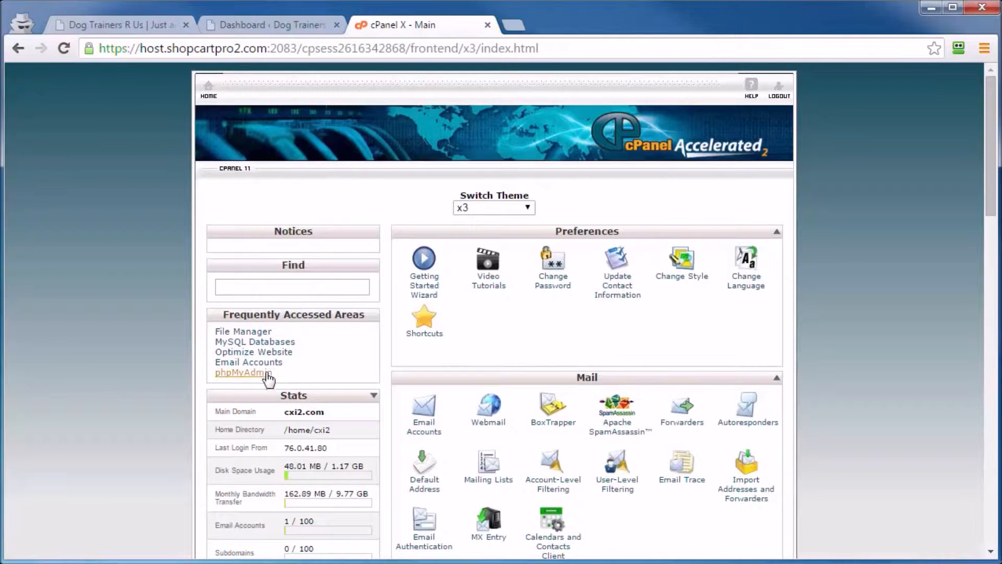
scroll(500, 328, down, 14)
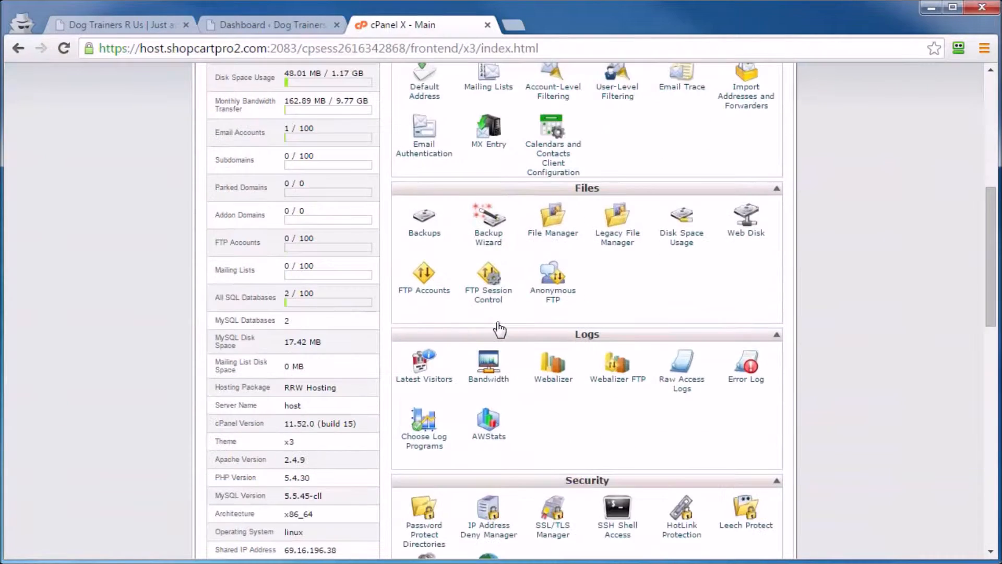
scroll(499, 326, down, 2)
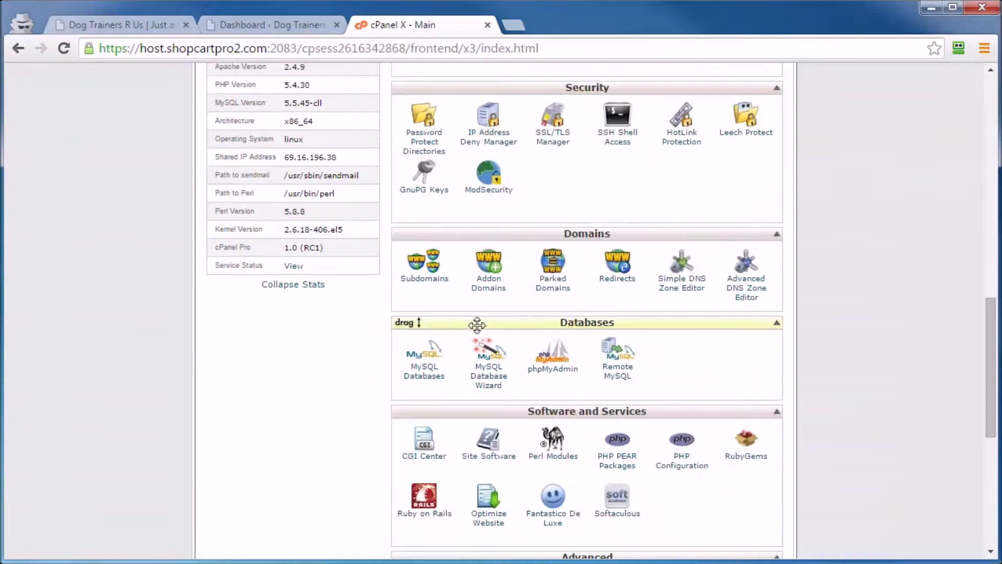
click(551, 371)
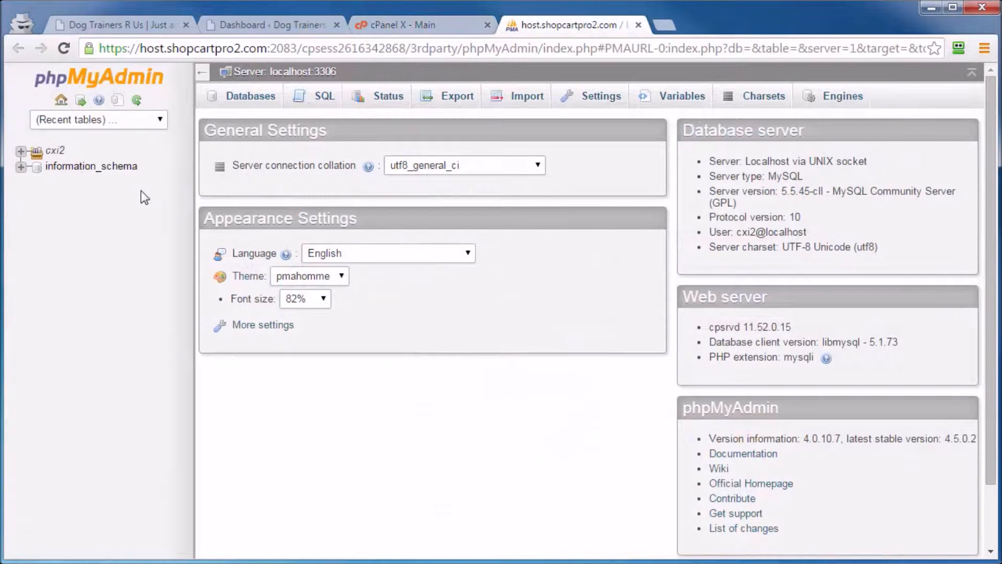
Step: Browse the wp_users table of the cxi2_dgths4 database
click(22, 153)
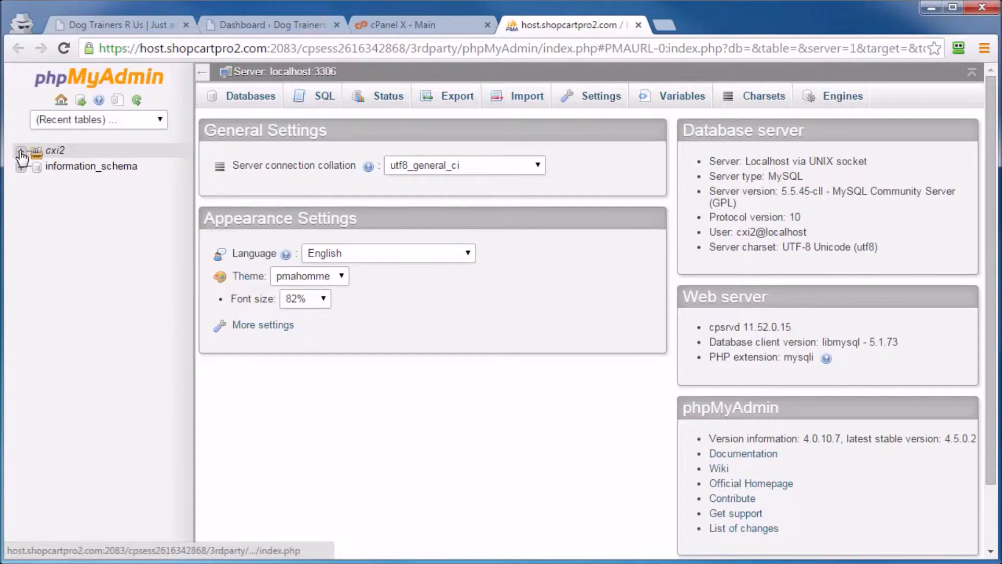
click(69, 167)
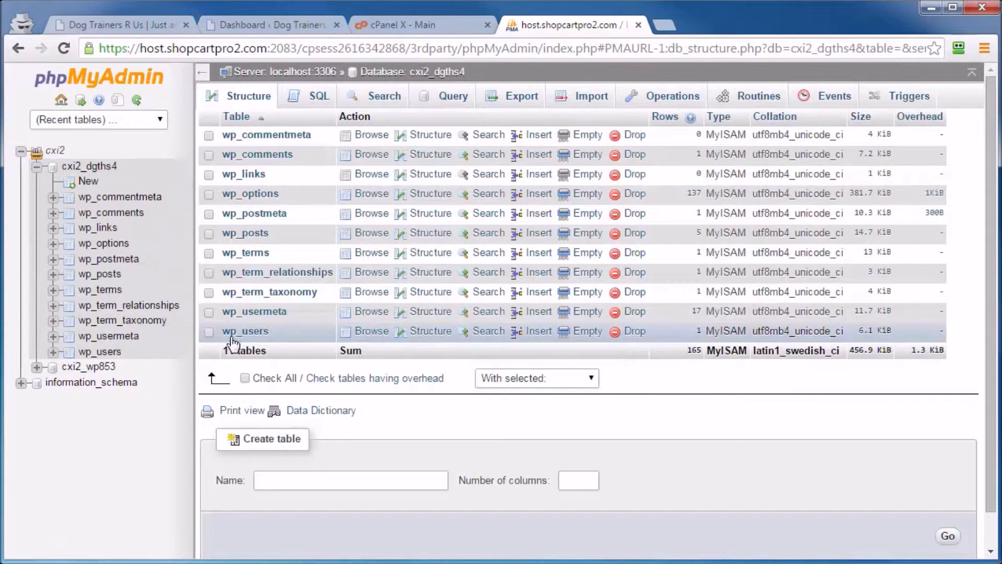
click(286, 331)
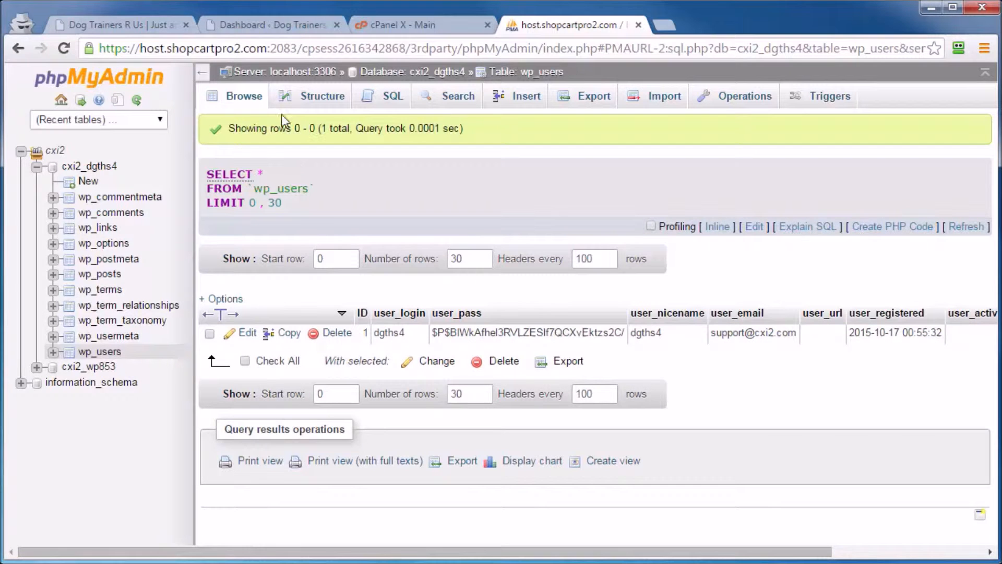
Step: Switch to the WordPress dashboard, open the Add New User form and choose the Administrator role
click(223, 23)
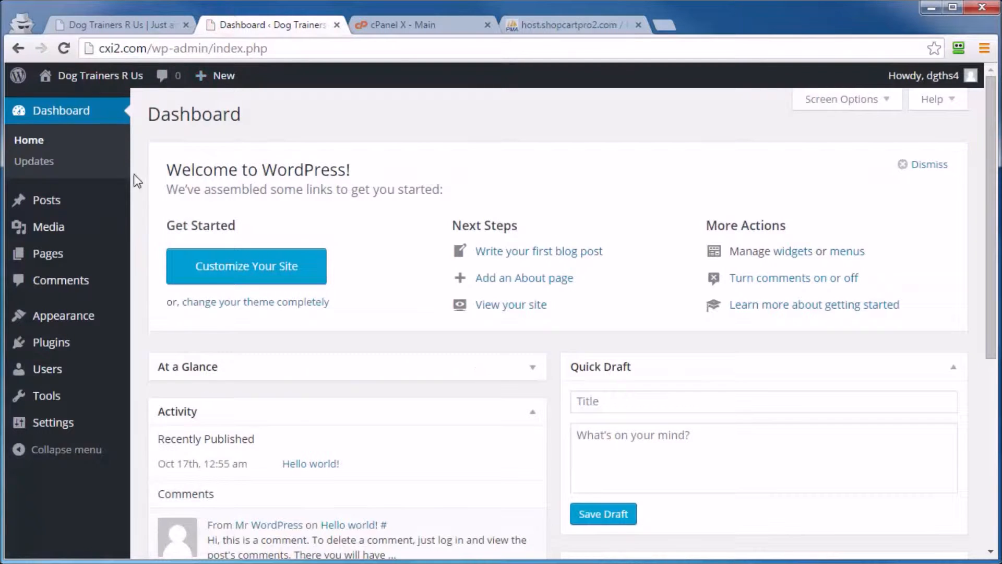
mouse_move(48, 381)
click(165, 394)
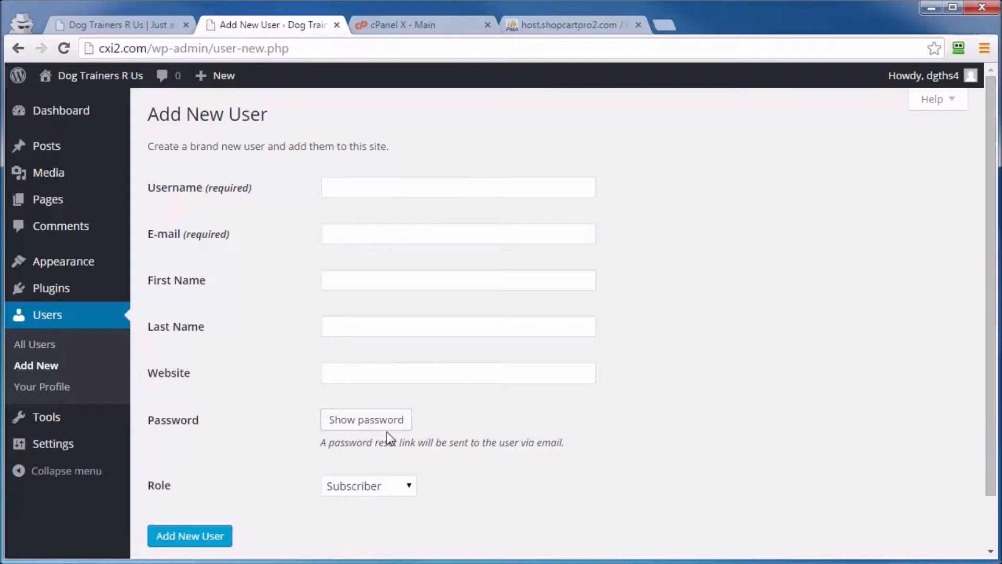
click(379, 487)
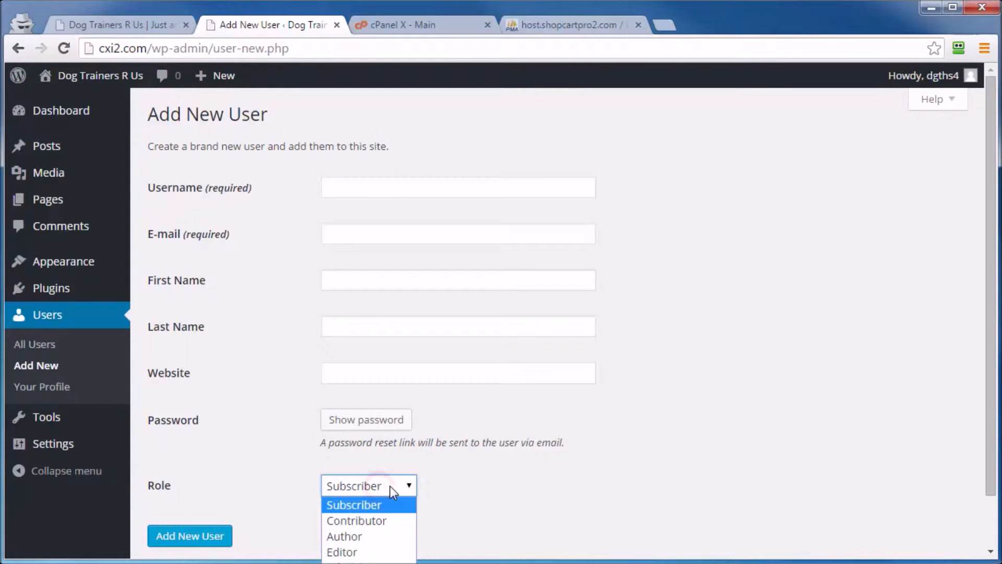
scroll(391, 487, down, 2)
click(346, 514)
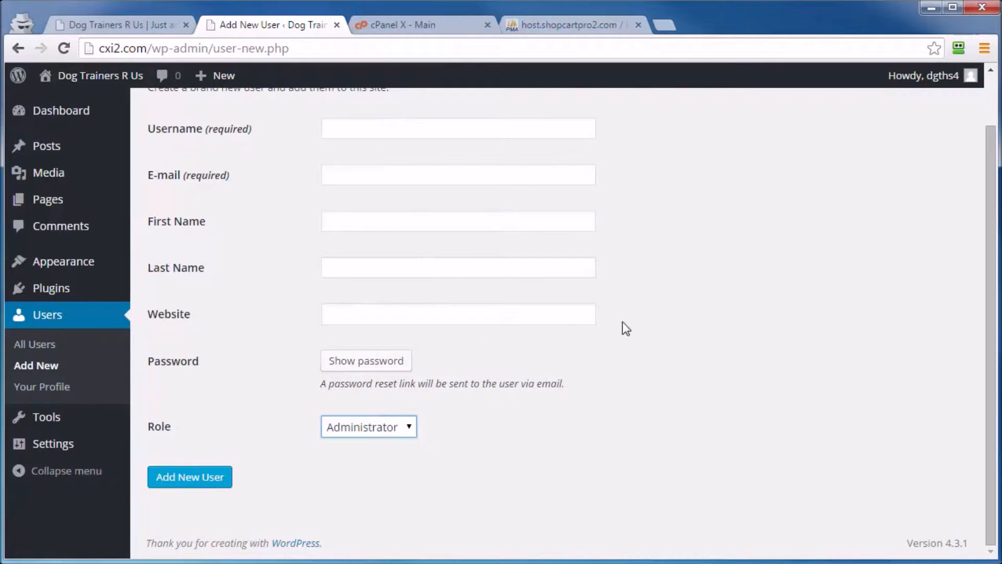
Step: Review the wp_users record in phpMyAdmin, and list all users in the WordPress admin
click(529, 28)
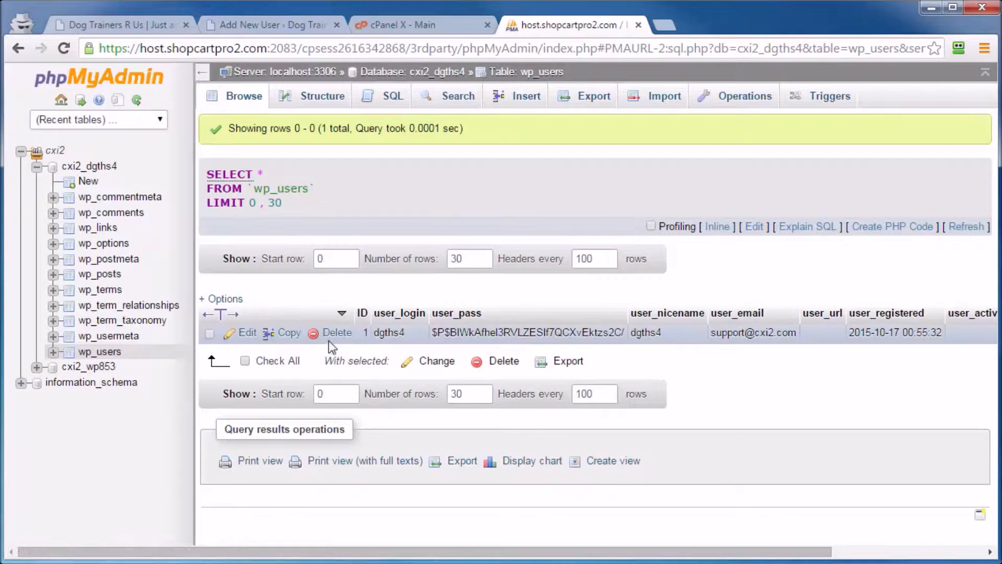
click(267, 25)
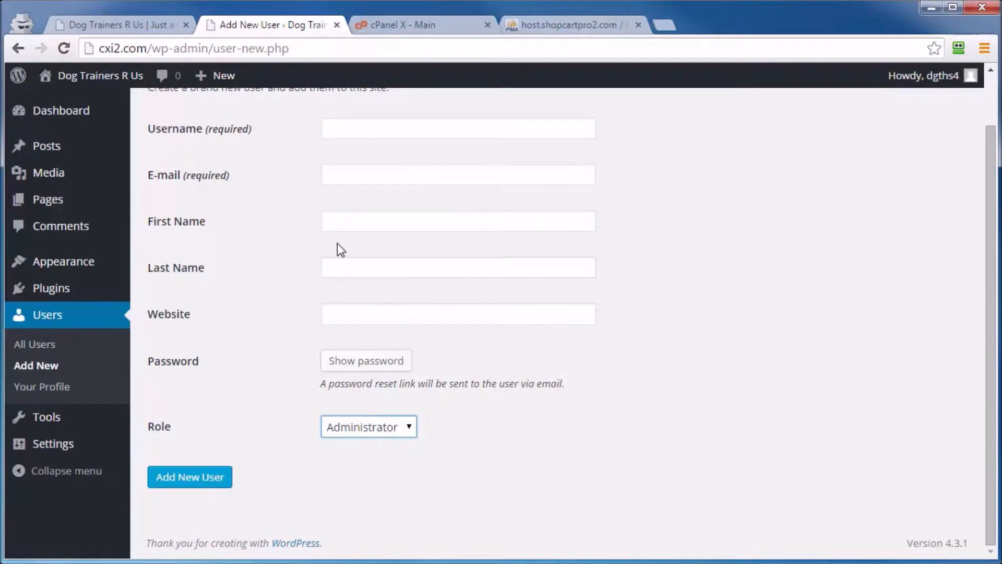
click(40, 343)
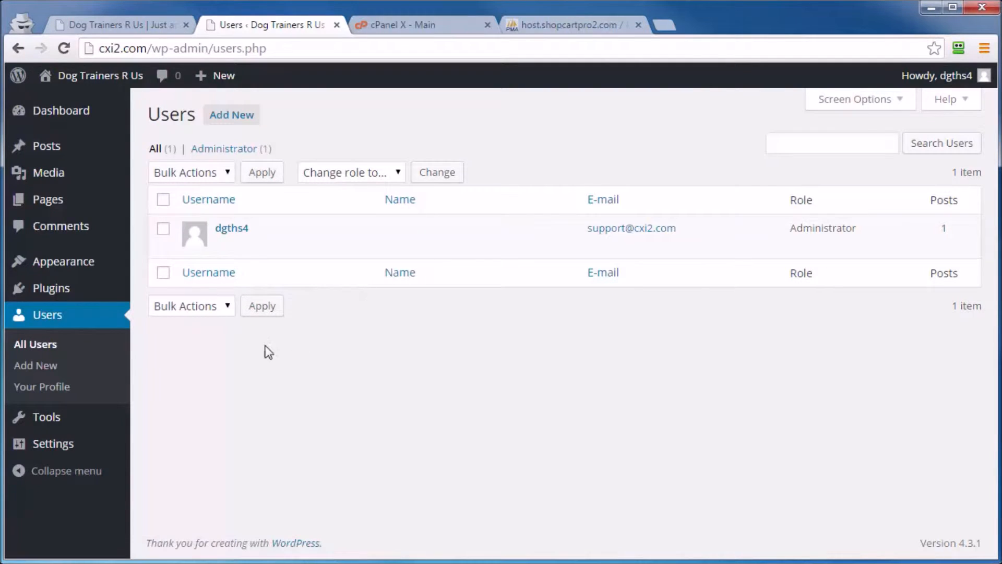
mouse_move(51, 295)
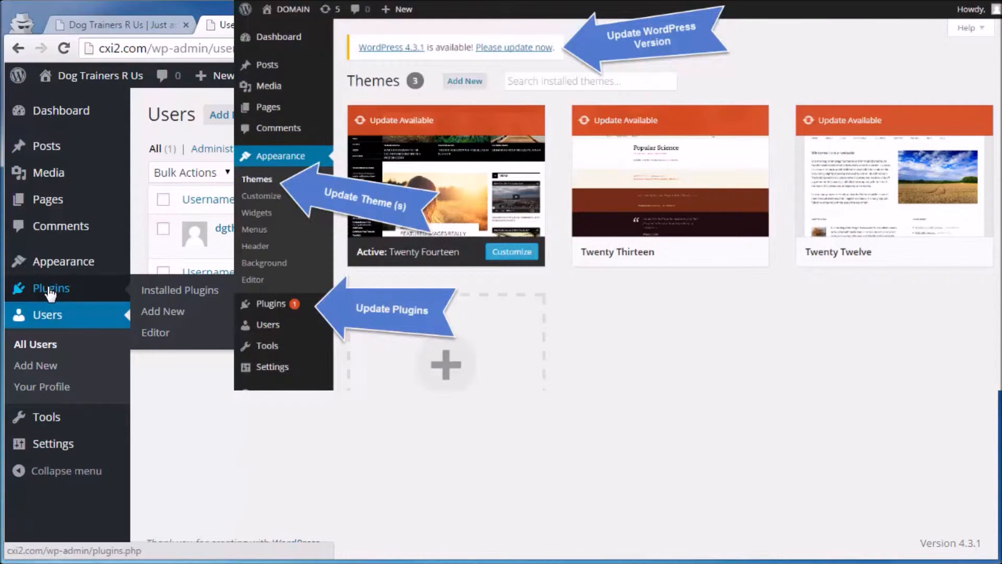
mouse_move(52, 265)
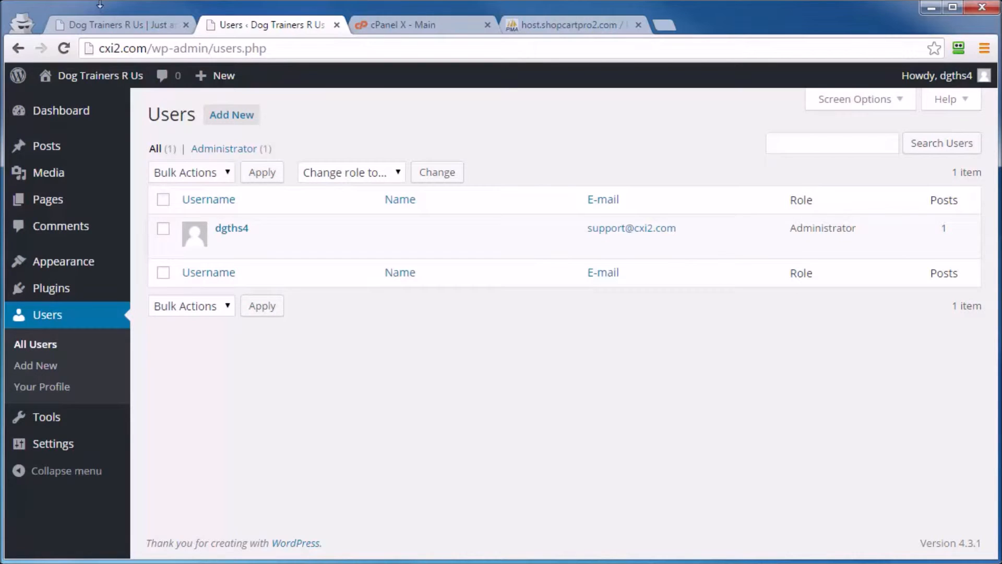
Step: Examine the site homepage's page source for WordPress version information and close the source view
click(105, 26)
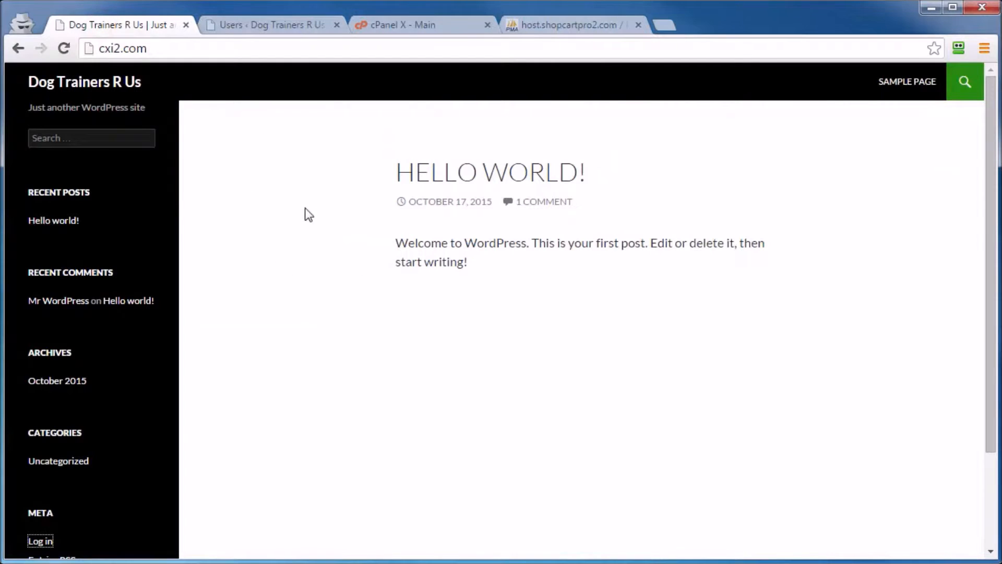
right_click(271, 228)
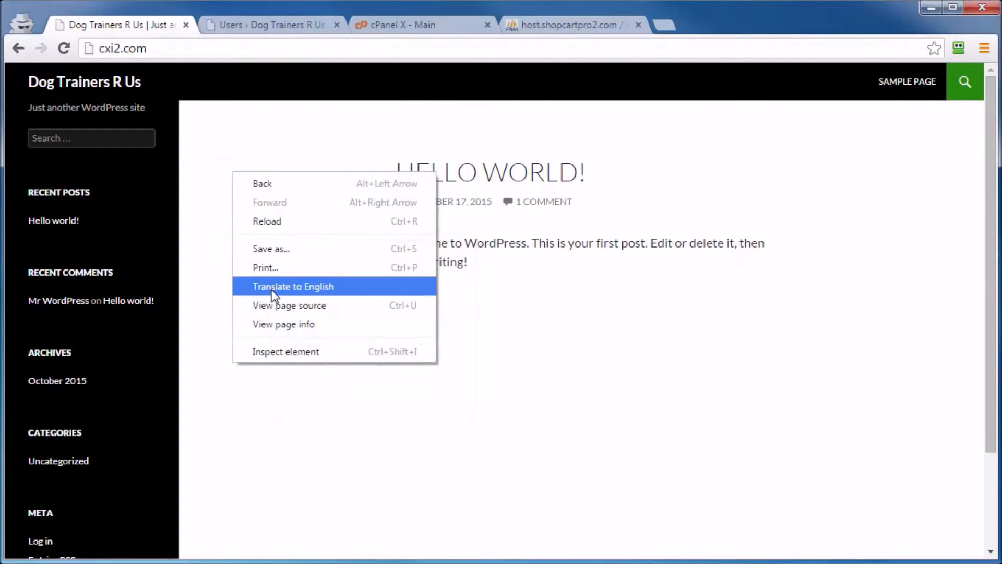
click(320, 305)
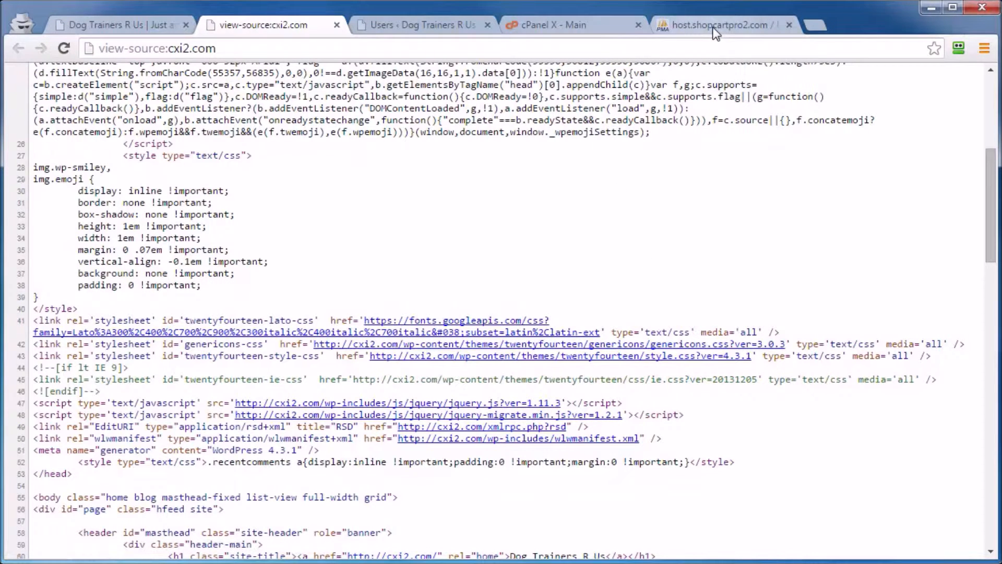
click(337, 25)
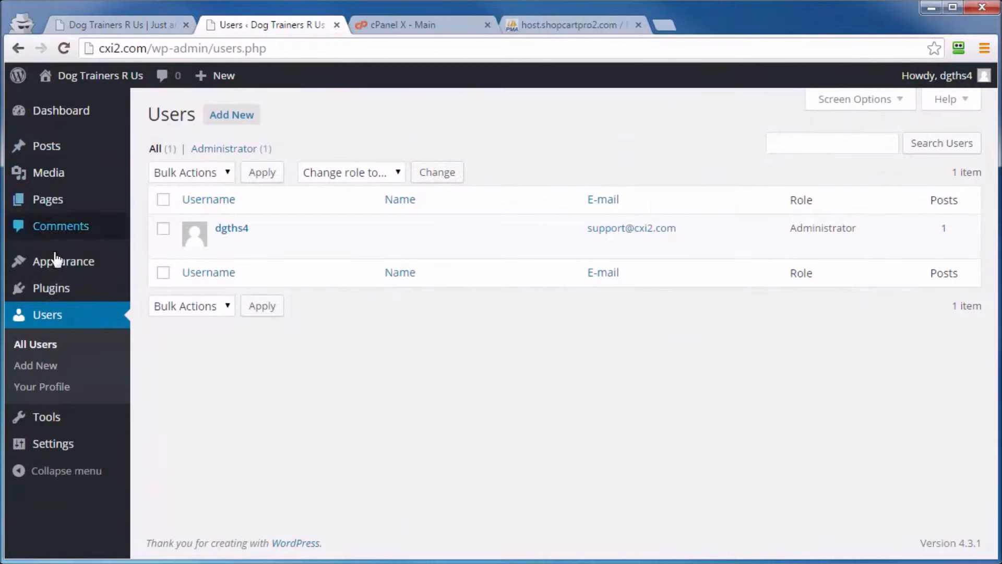
Step: Search for the plugin Meta Generator and Version Info Remover among the plugins available to add in WordPress
mouse_move(44, 288)
click(171, 314)
click(773, 163)
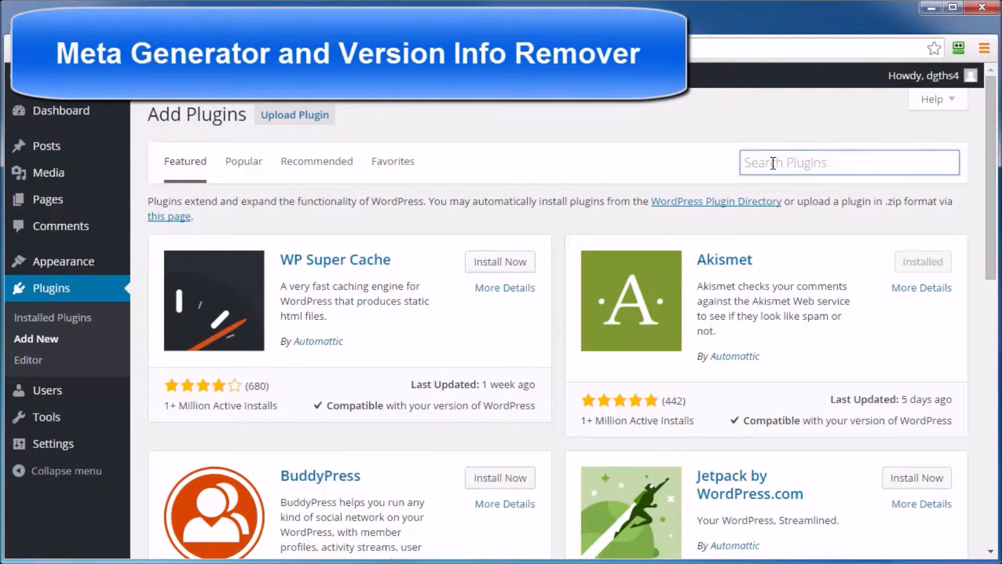
text(Meta Generator and Version Info Remover)
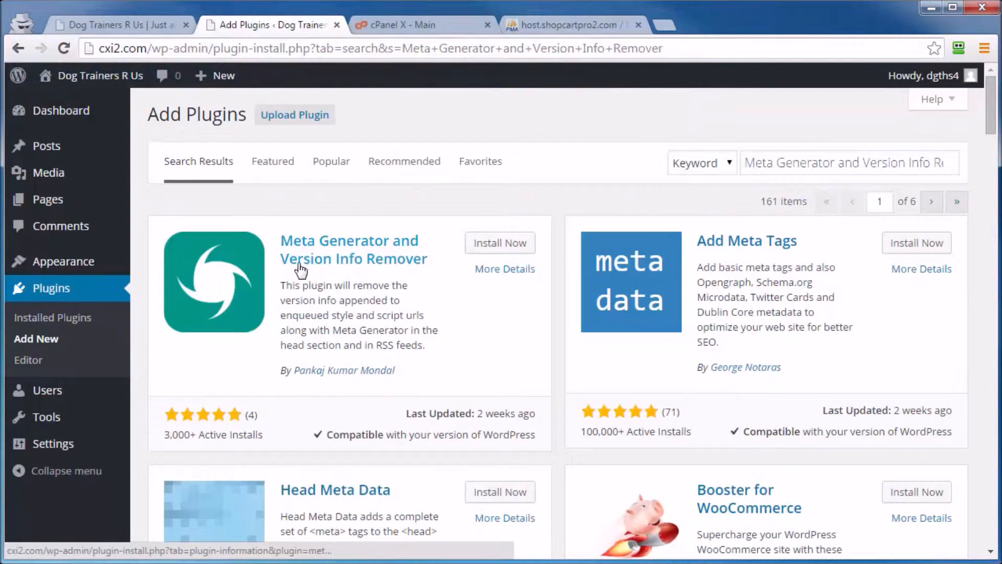
Step: Install and activate the Meta Generator and Version Info Remover plugin and open its settings page
click(497, 244)
click(181, 248)
mouse_move(42, 444)
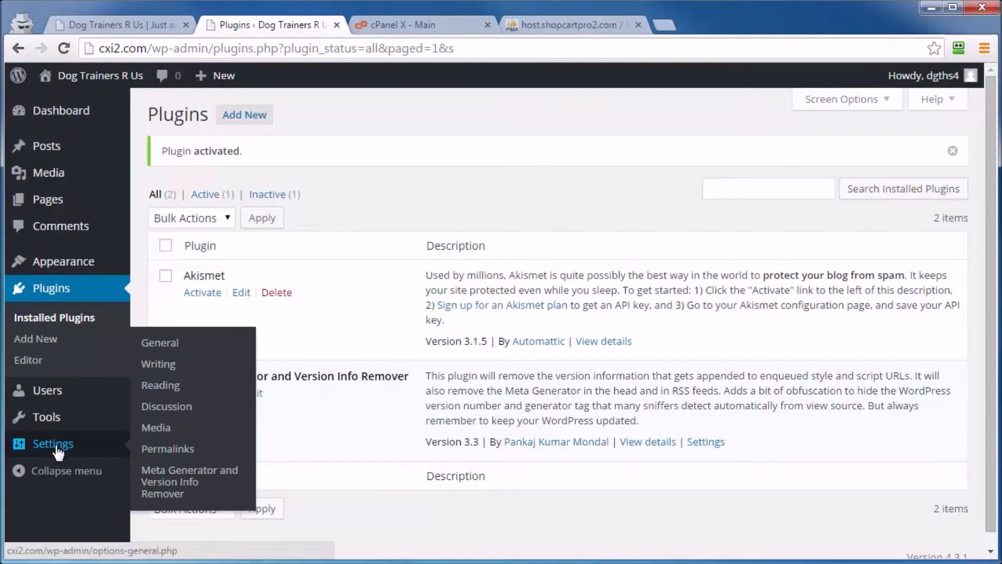
click(169, 483)
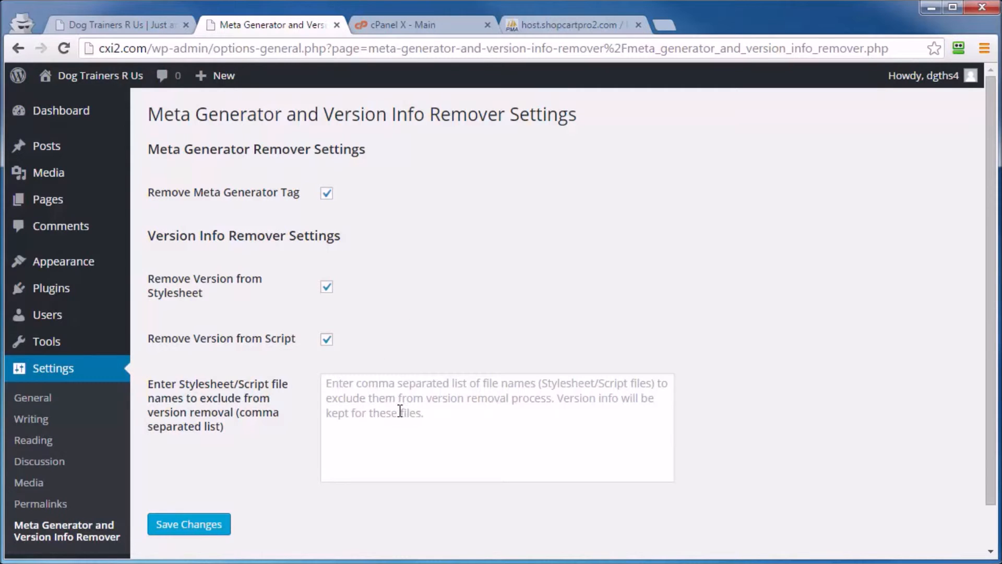
Step: Reload the site homepage and check its page source for remaining version information
click(112, 26)
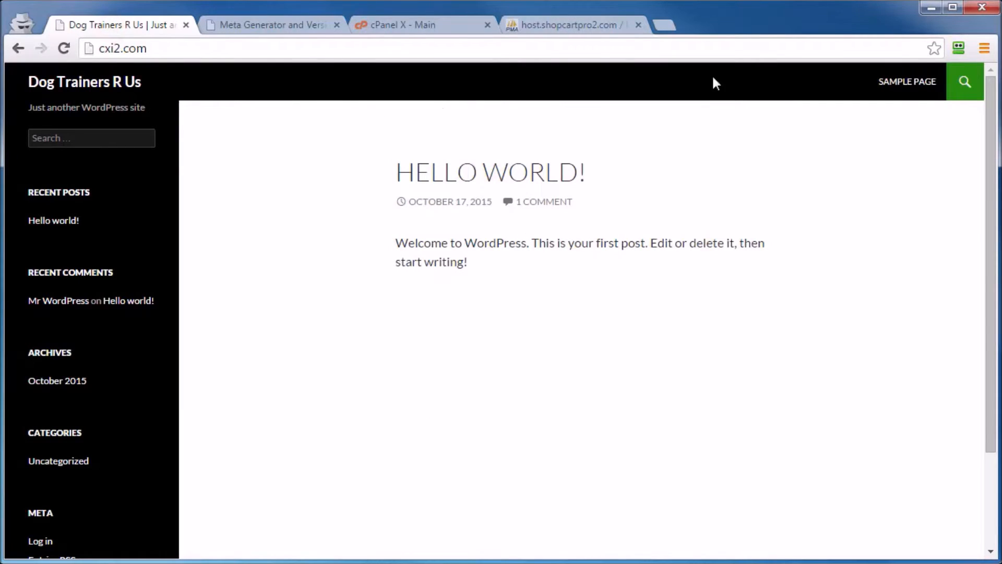
key(F5)
right_click(282, 178)
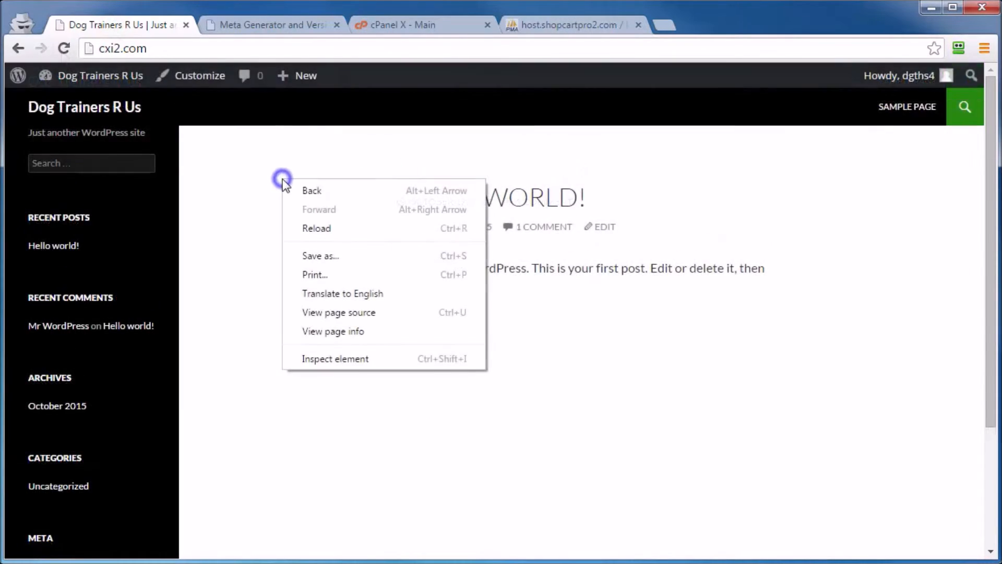
click(337, 312)
scroll(673, 334, down, 6)
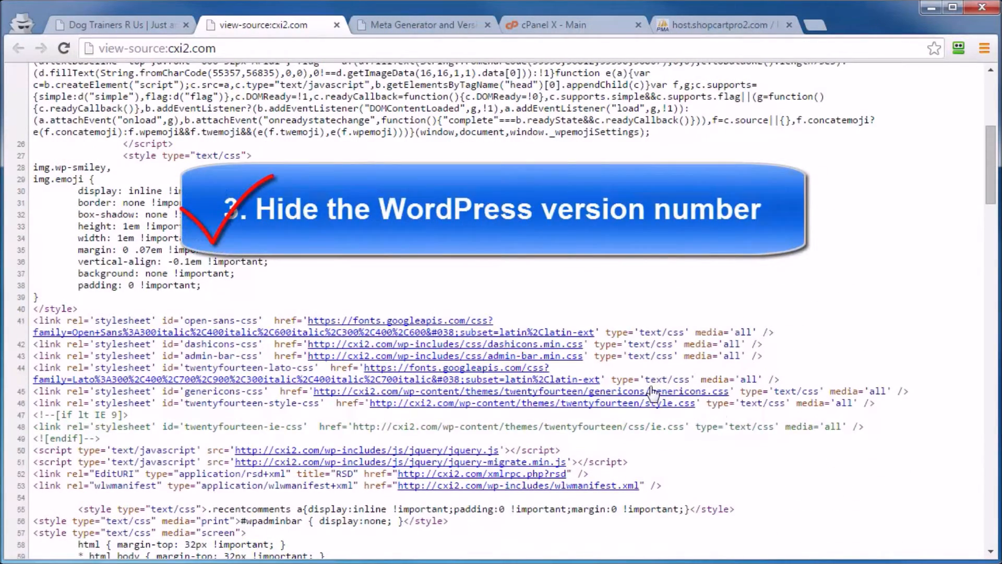
click(337, 25)
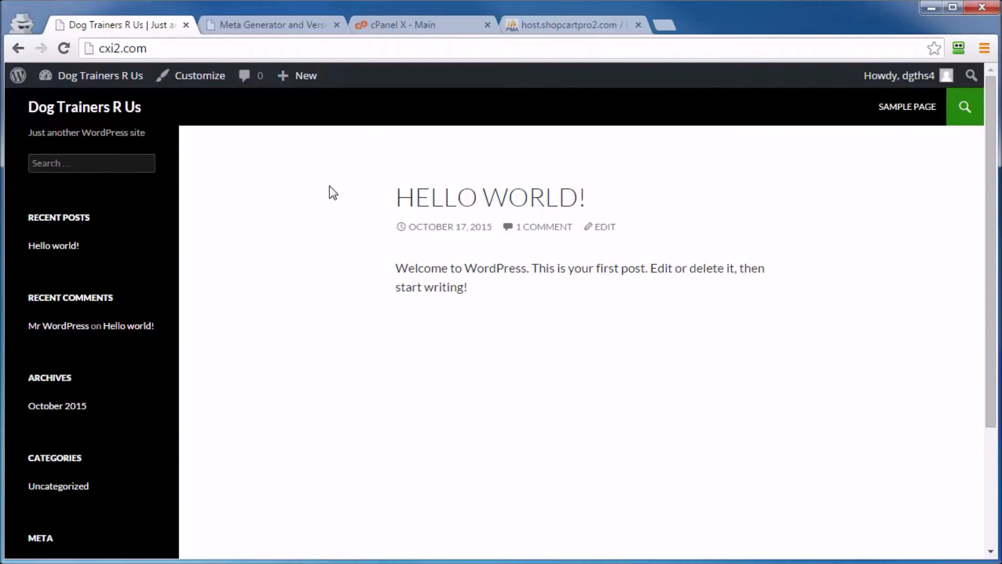
Step: Return to the WordPress admin and search the plugins available to add for "updraft"
click(286, 26)
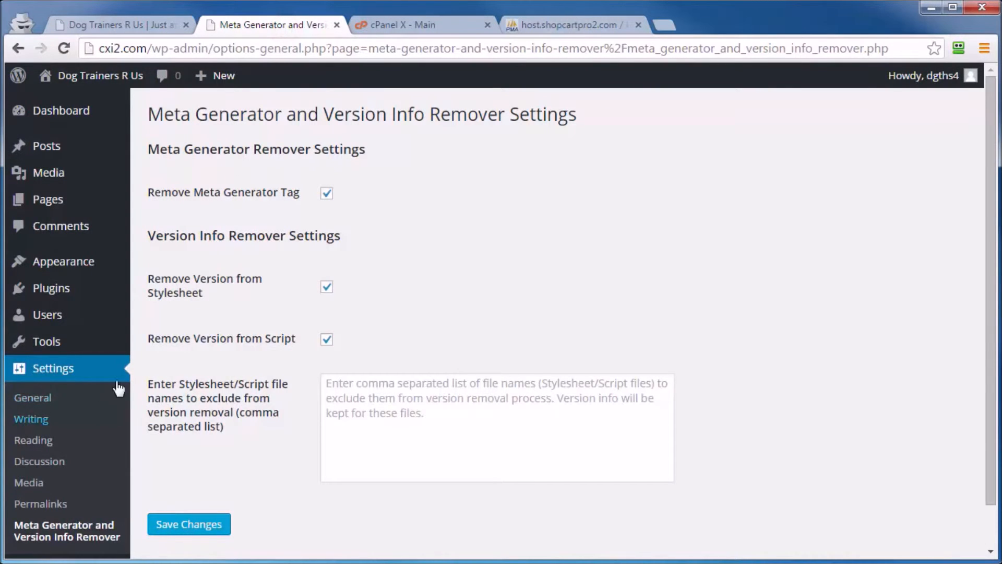
mouse_move(55, 291)
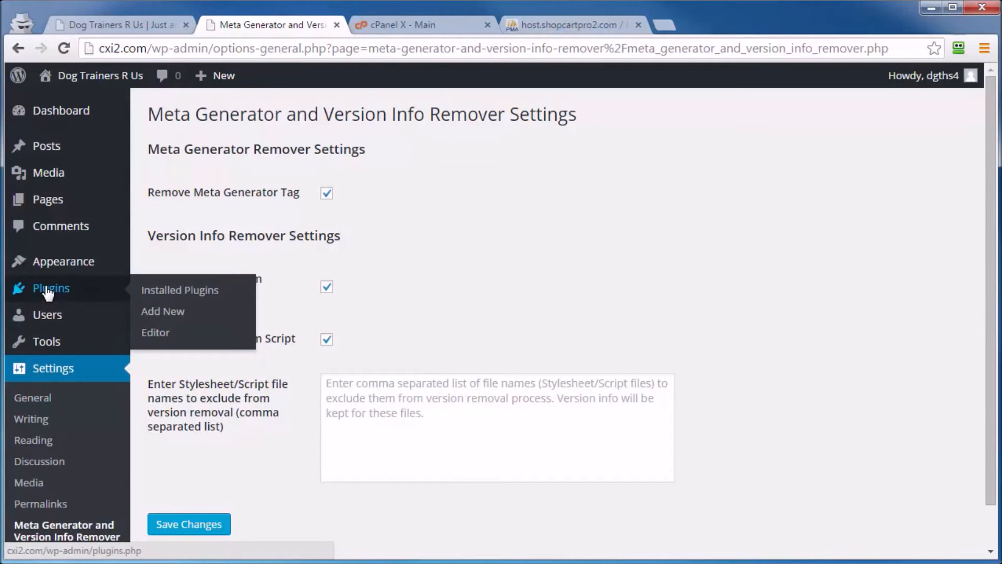
click(175, 312)
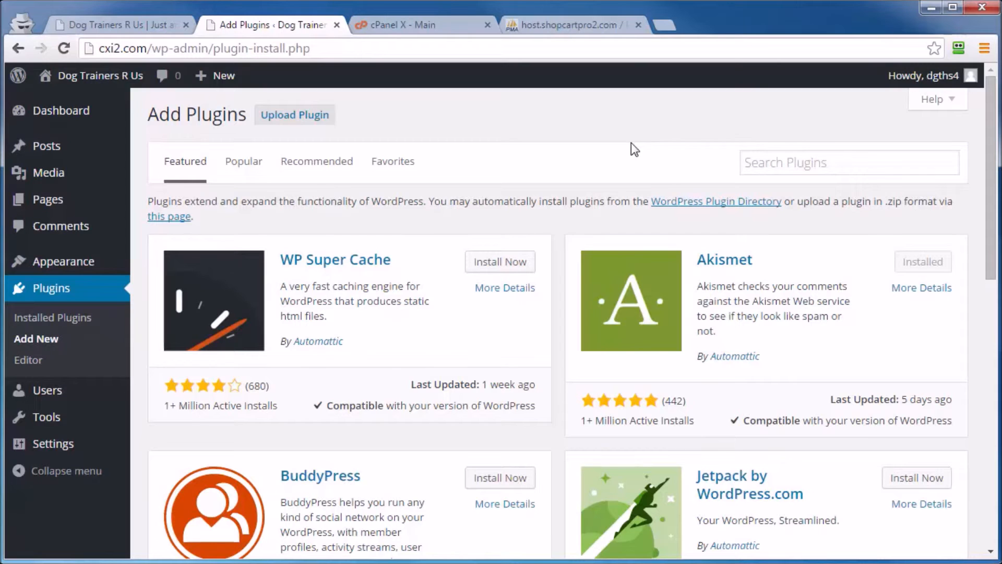
click(765, 160)
text(updraft)
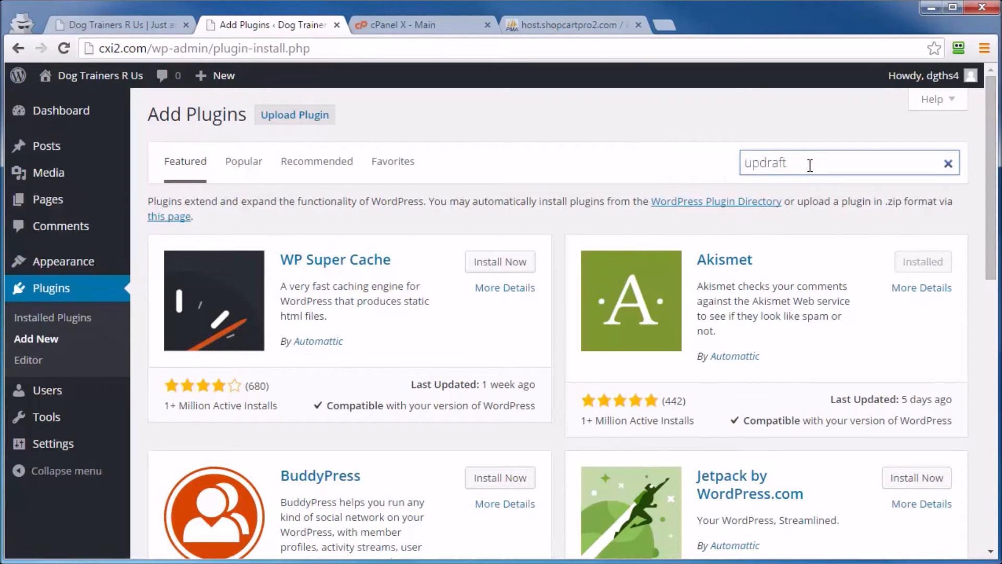
key(Return)
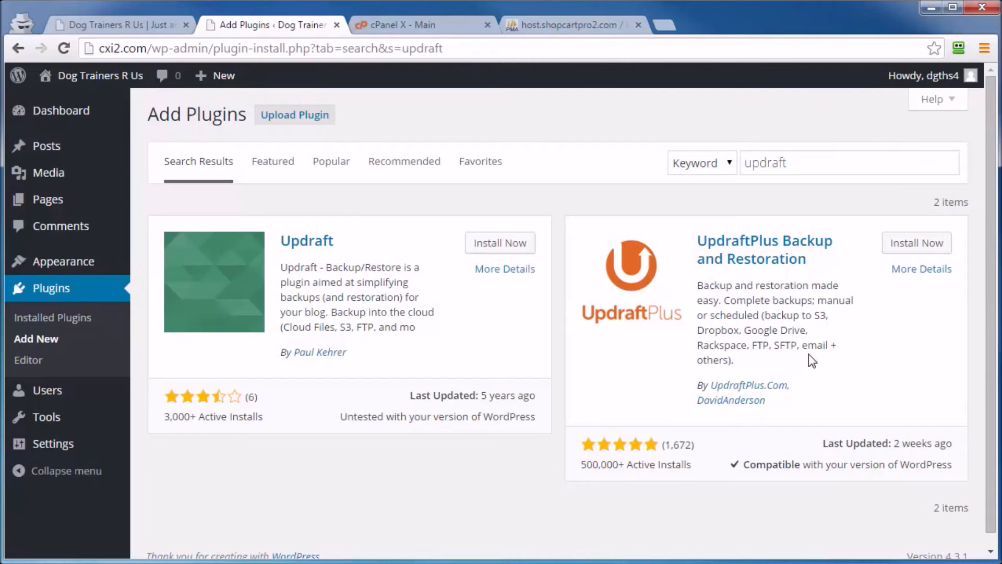
Step: Install and activate the UpdraftPlus Backup and Restoration plugin and open its backup settings page
click(917, 243)
click(174, 249)
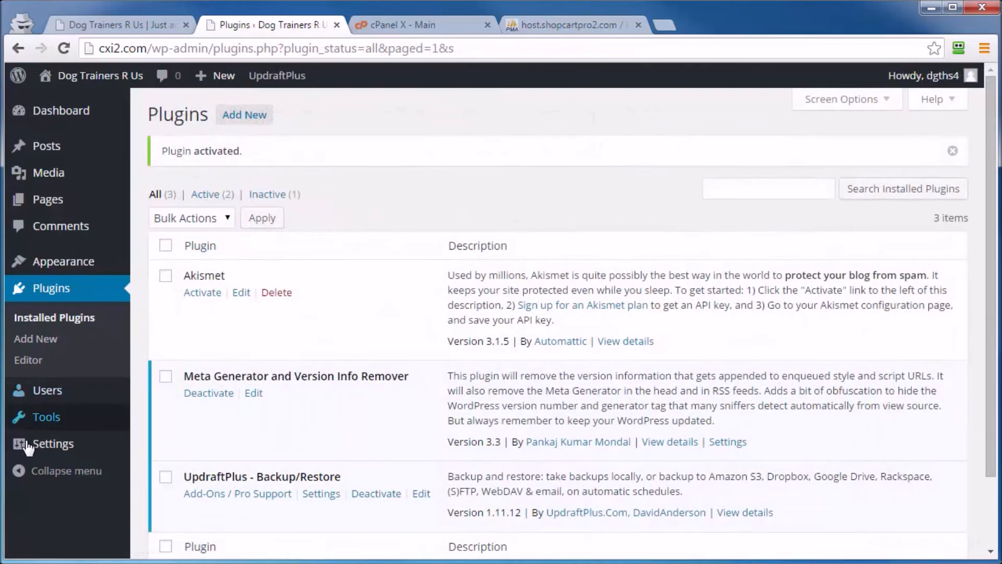
mouse_move(51, 444)
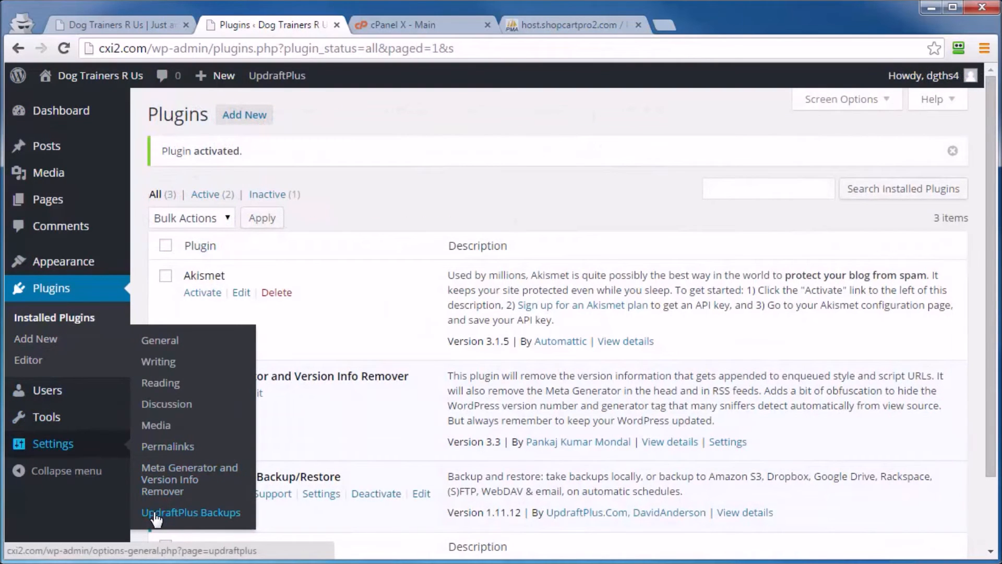
click(158, 514)
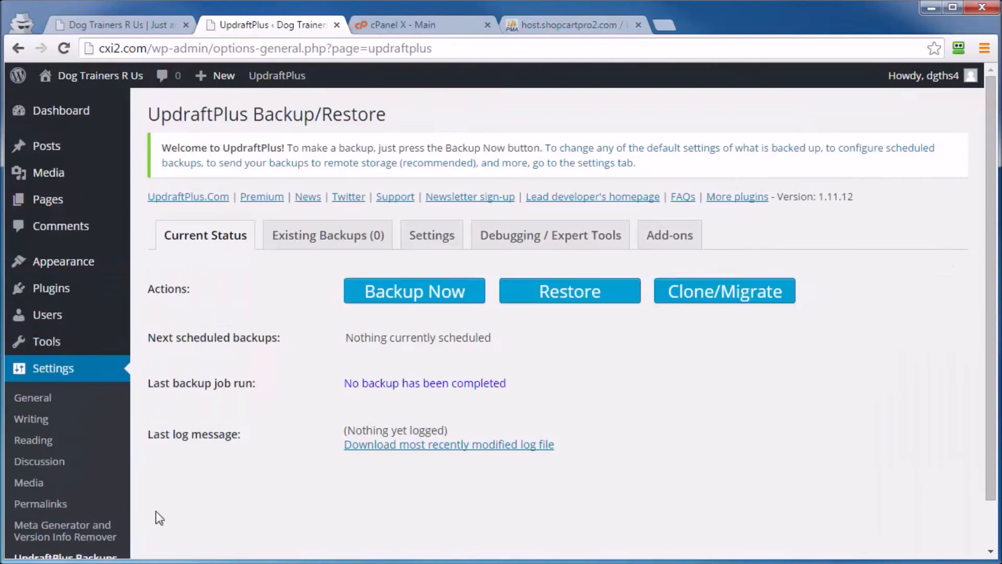